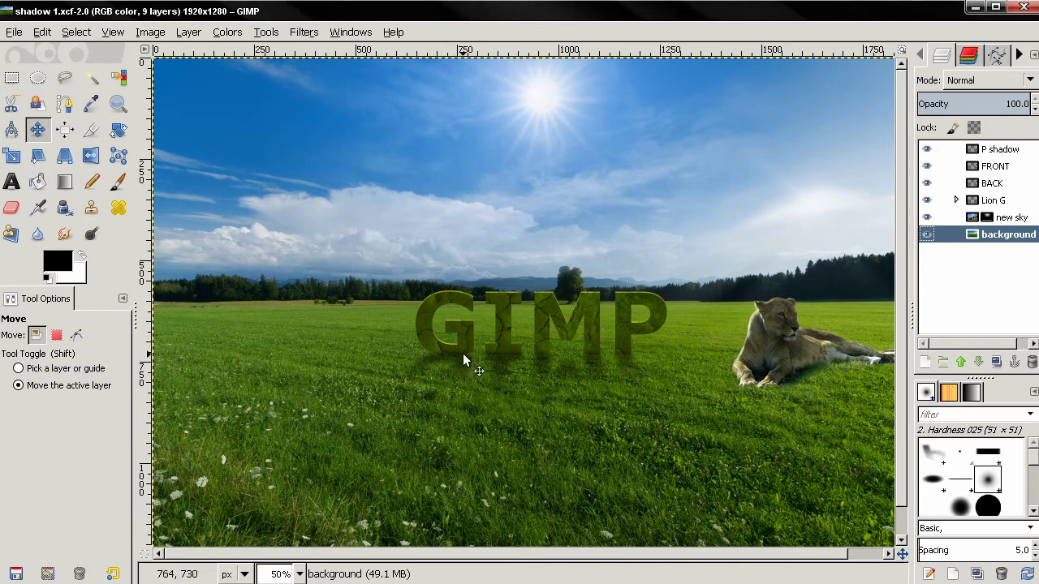
# - Duplicate the P shadow layer and step the copy down until it sits under BACK
pyautogui.click(966, 161)
pyautogui.click(996, 362)
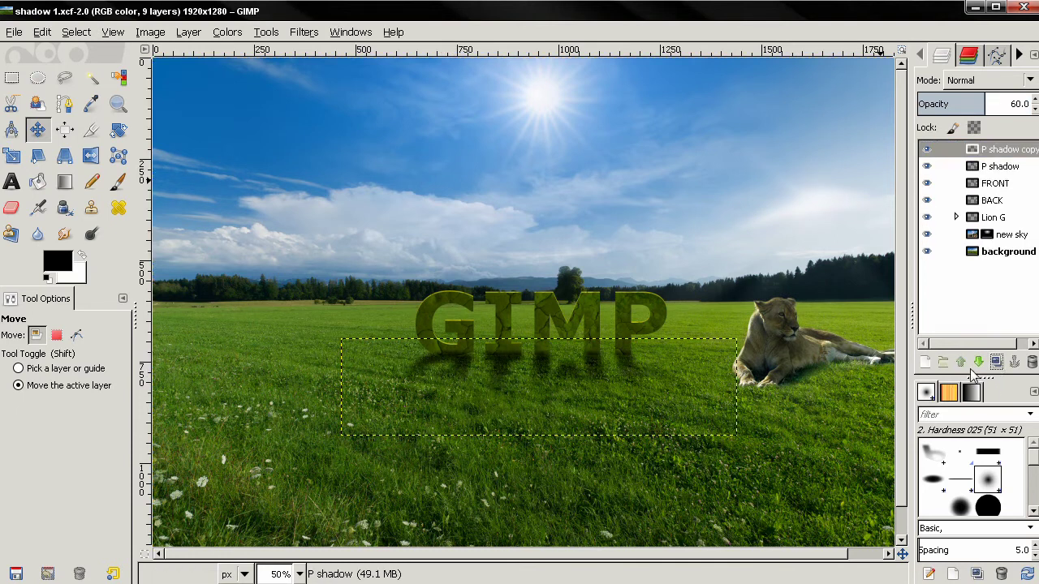
pyautogui.moveTo(978, 151)
pyautogui.mouseDown()
pyautogui.moveTo(973, 182)
pyautogui.moveTo(974, 150)
pyautogui.mouseUp()
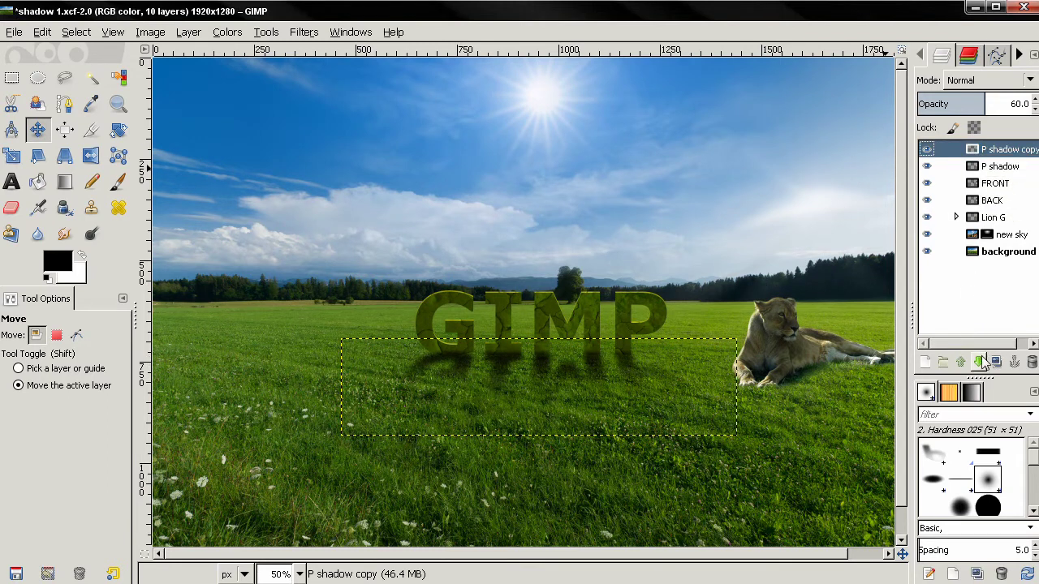
pyautogui.click(979, 362)
pyautogui.click(979, 362)
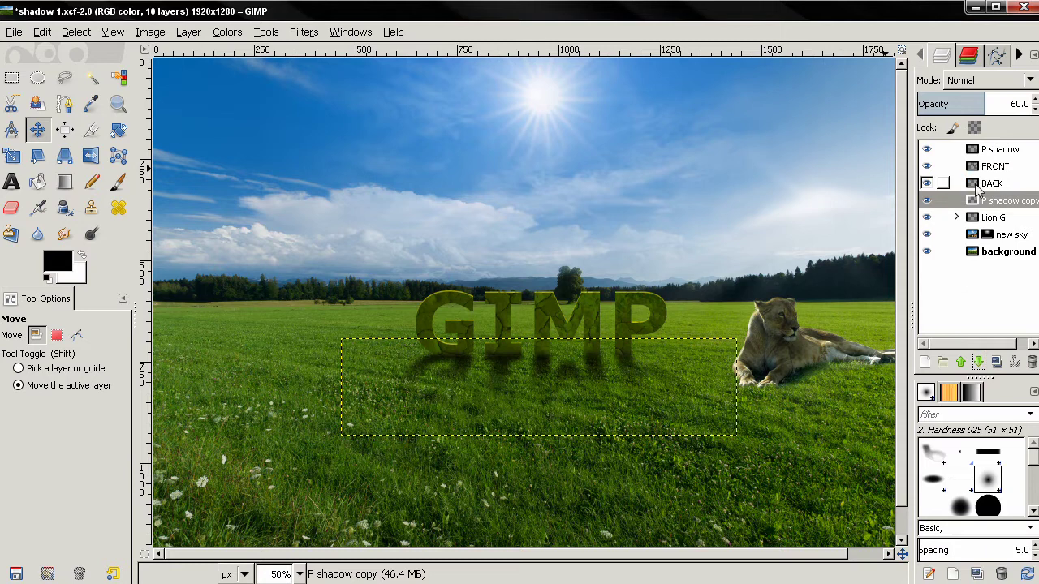
pyautogui.moveTo(976, 189); pyautogui.dragTo(978, 193)
# - Erase part of the P shadow copy with the Eraser at opacity 20, size 74
pyautogui.click(16, 212)
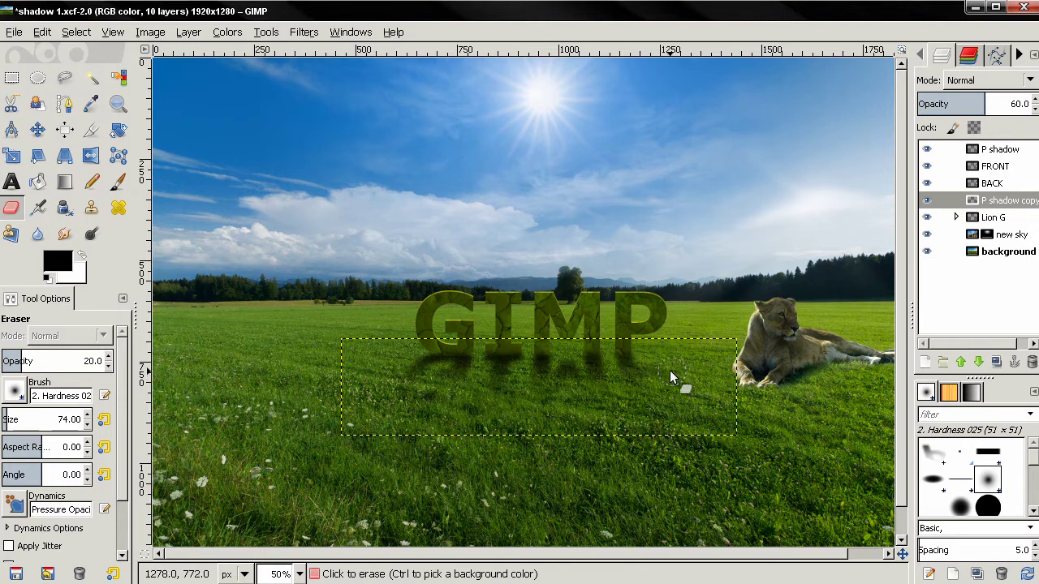
pyautogui.click(405, 373)
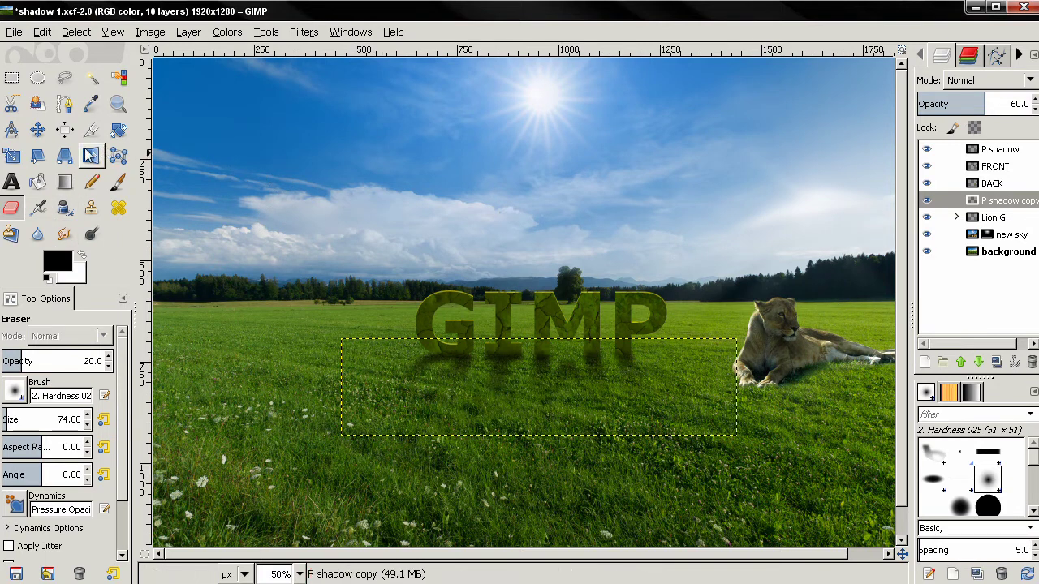
# - Nudge the P shadow copy up about 8 px with the Move tool, then reselect the background layer
pyautogui.click(38, 131)
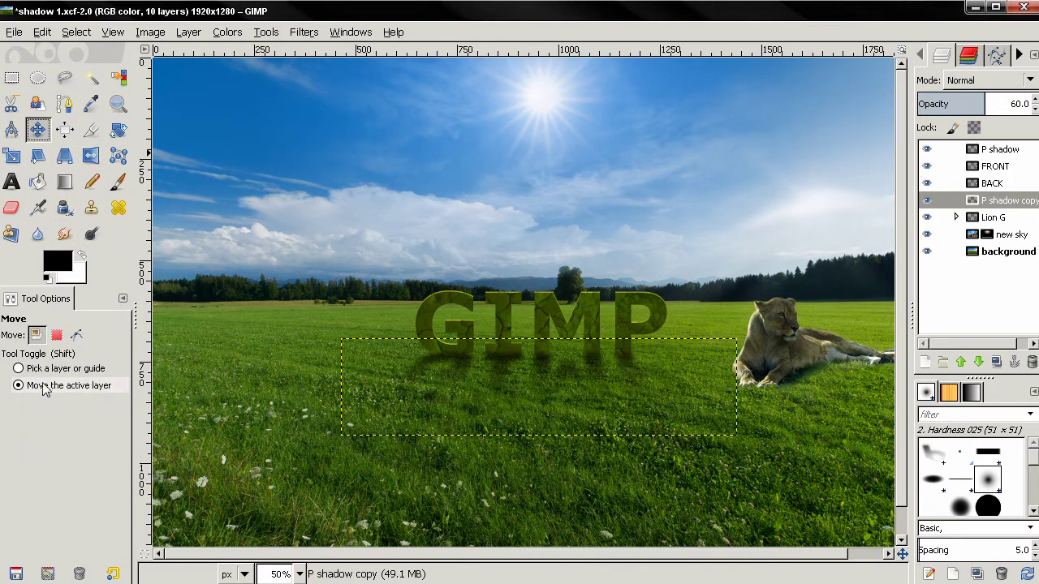
pyautogui.moveTo(537, 382); pyautogui.dragTo(538, 381)
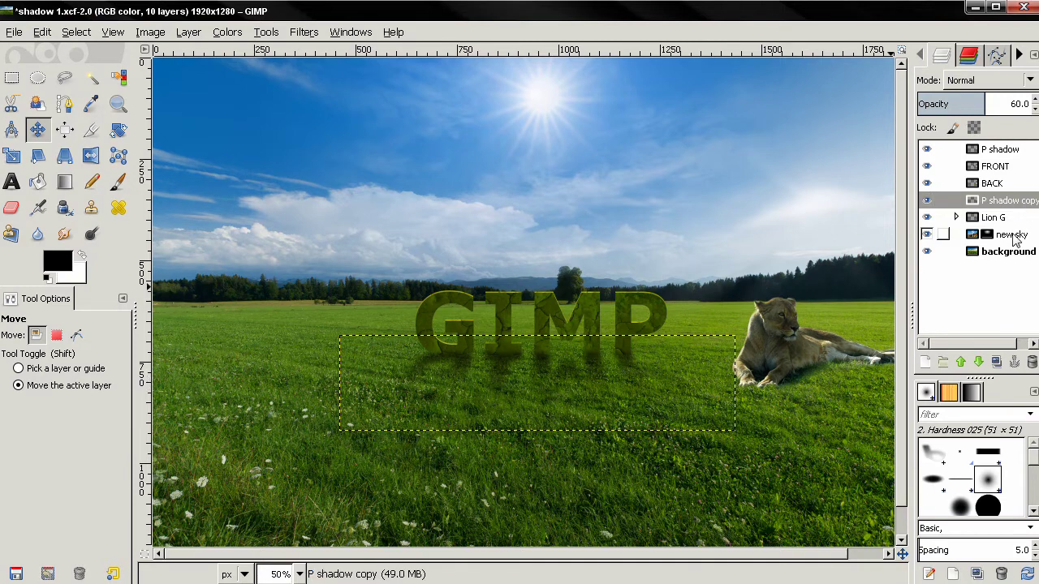
pyautogui.click(998, 252)
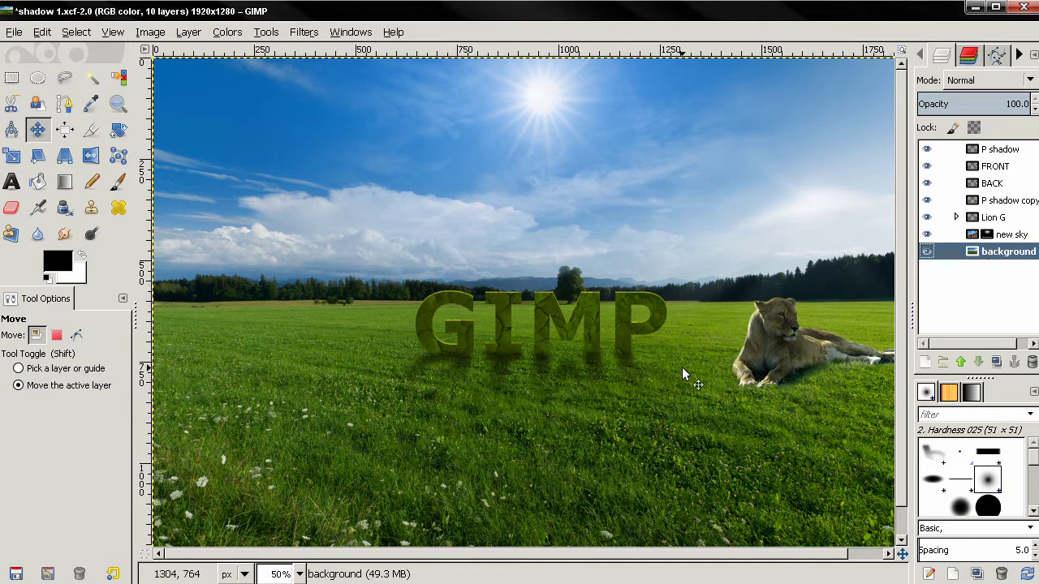
pyautogui.press('-')
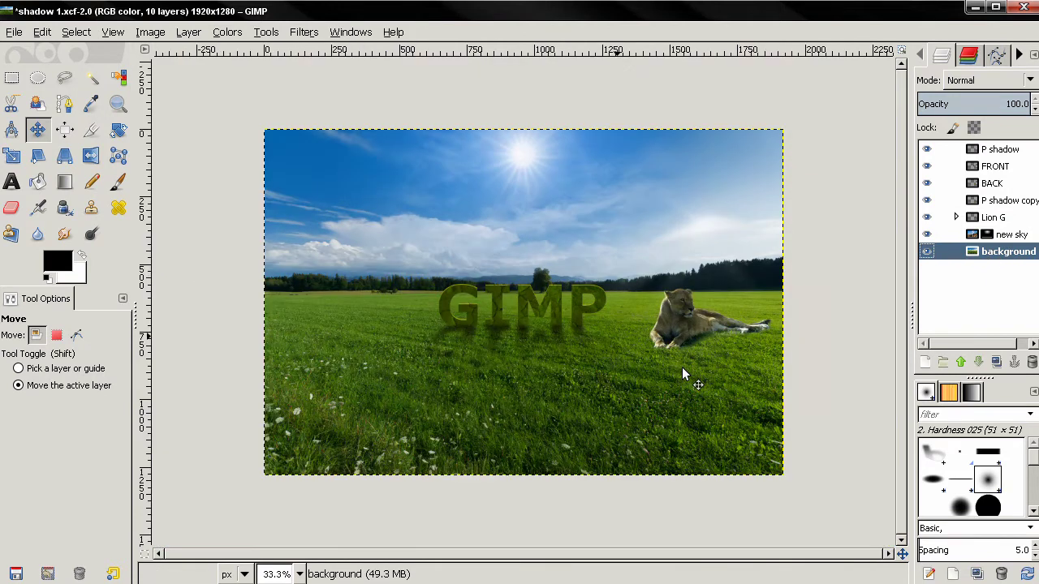
pyautogui.press('+')
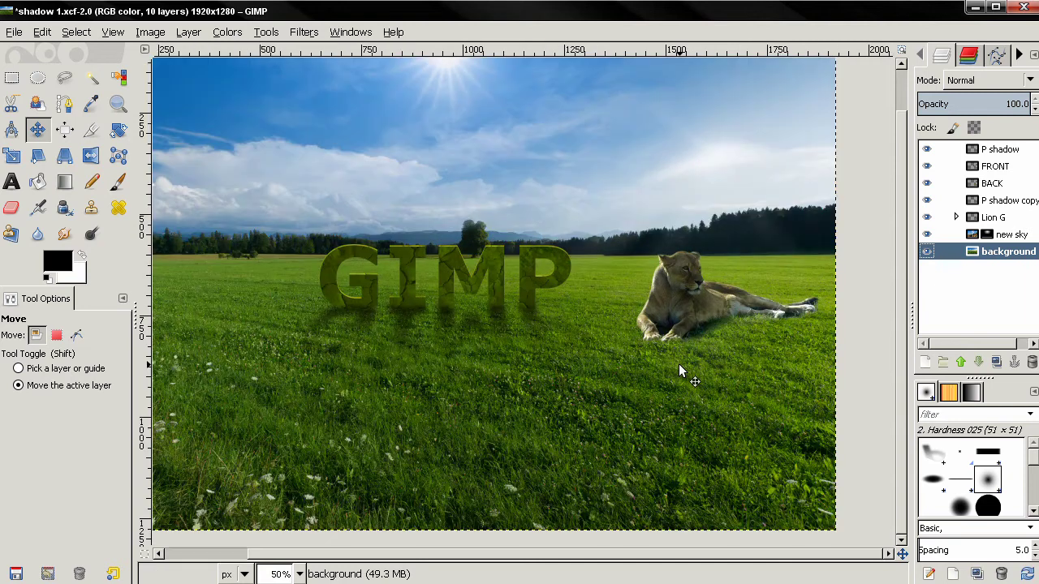
pyautogui.hscroll(-1, 615, 346)
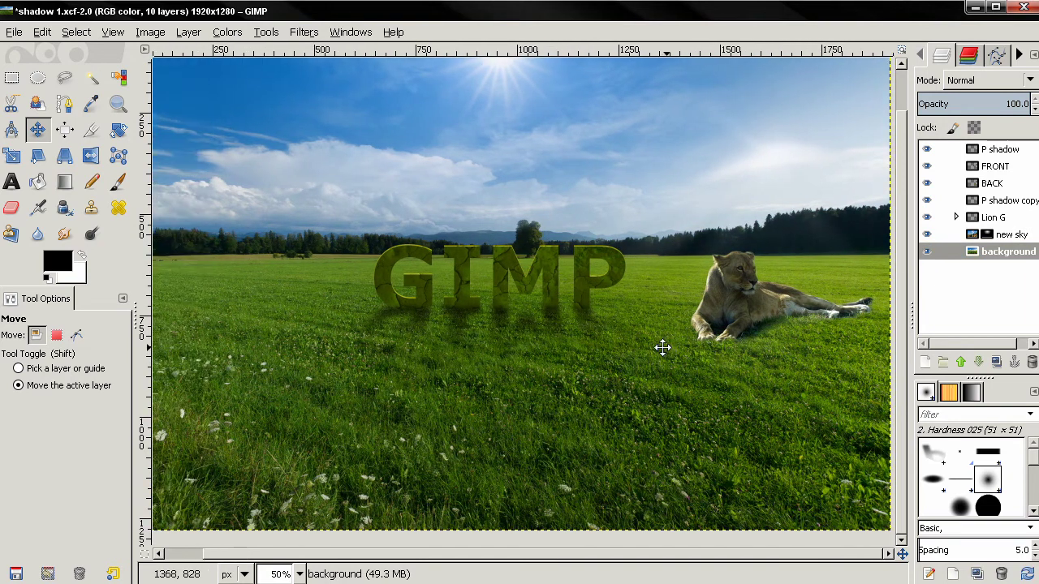
pyautogui.hscroll(-1, 663, 348)
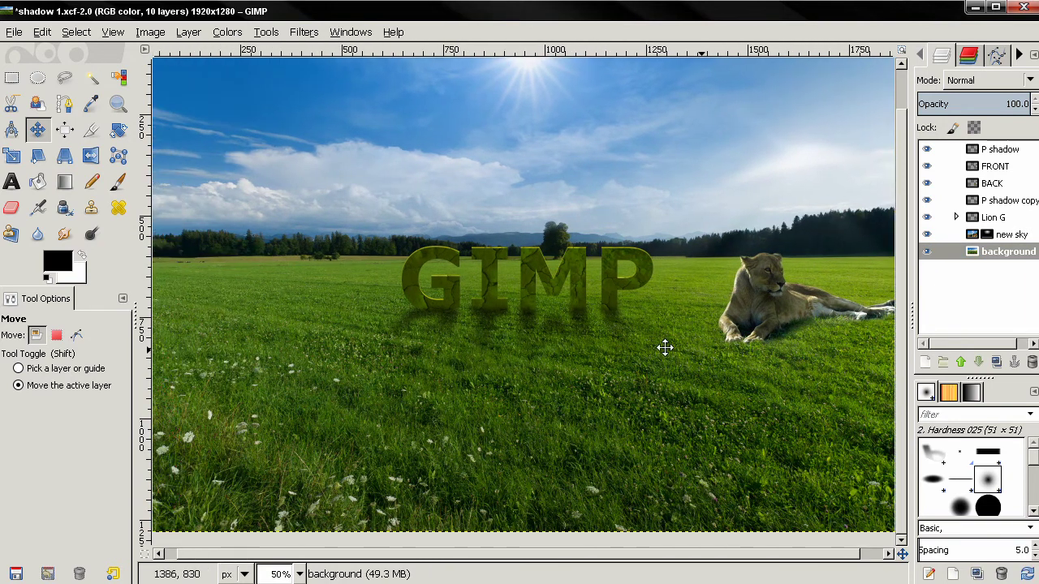
# - On the FRONT layer, erase the G and I bottoms with a 30-opacity, size-20 eraser
pyautogui.click(999, 167)
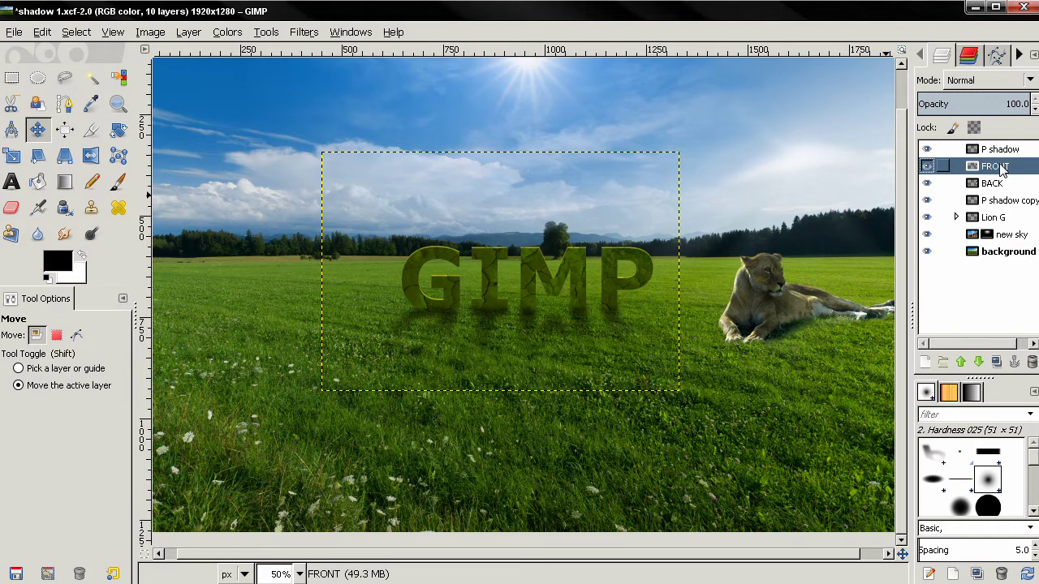
pyautogui.click(12, 207)
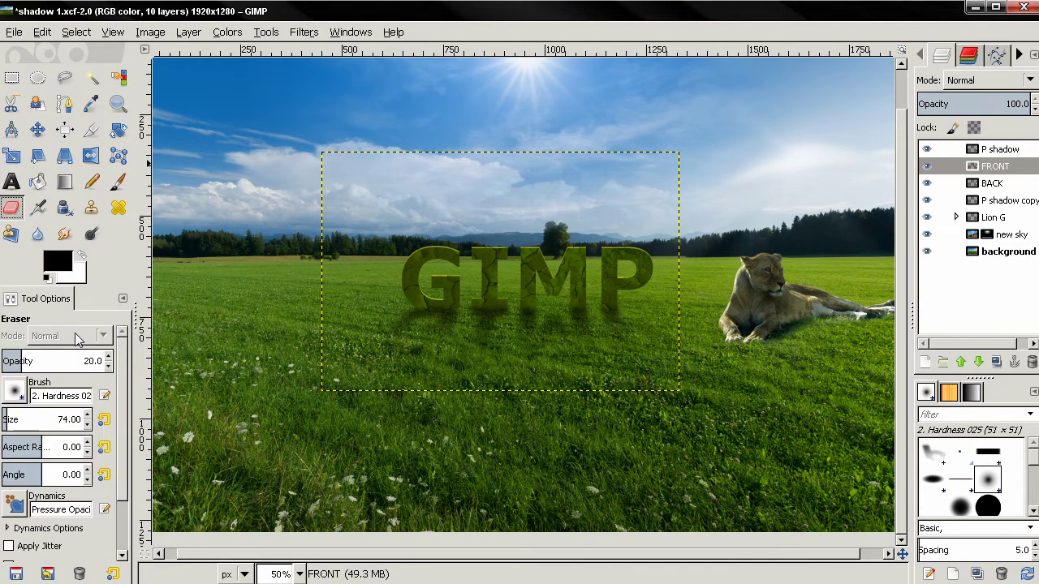
pyautogui.click(93, 362)
pyautogui.write('30')
pyautogui.press('Return')
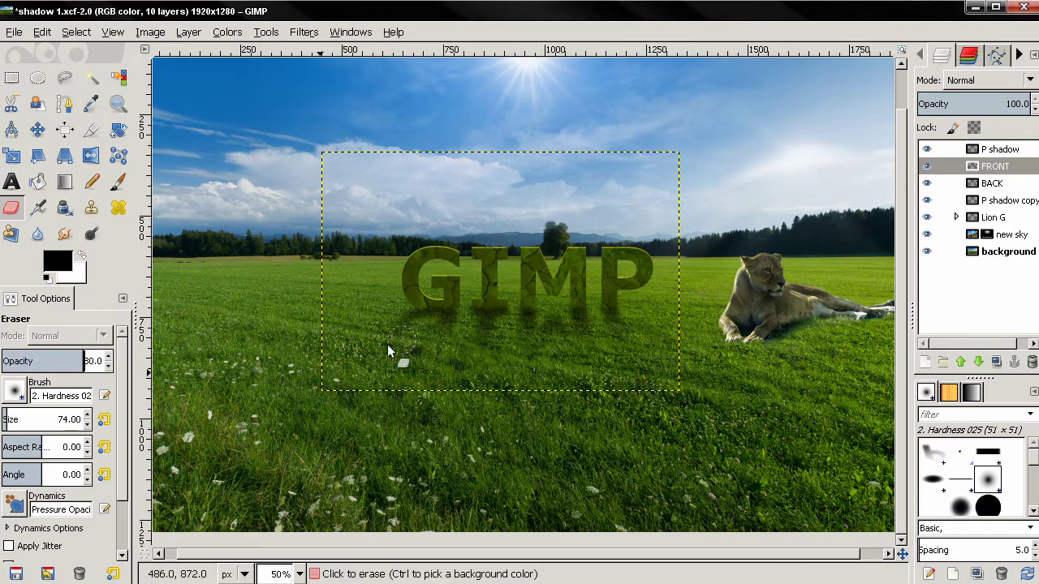
pyautogui.click(77, 420)
pyautogui.write('20')
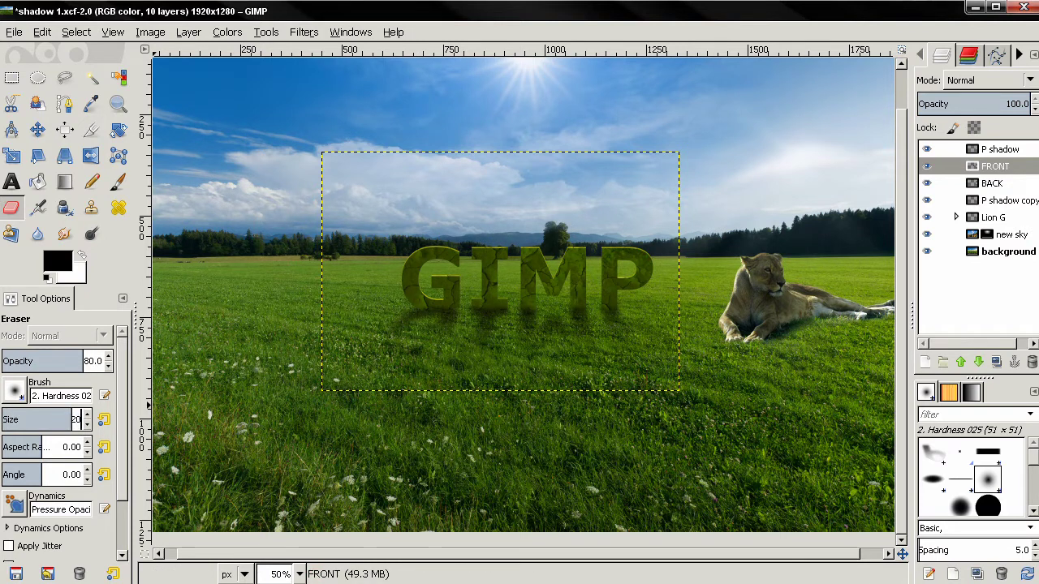
pyautogui.press('Return')
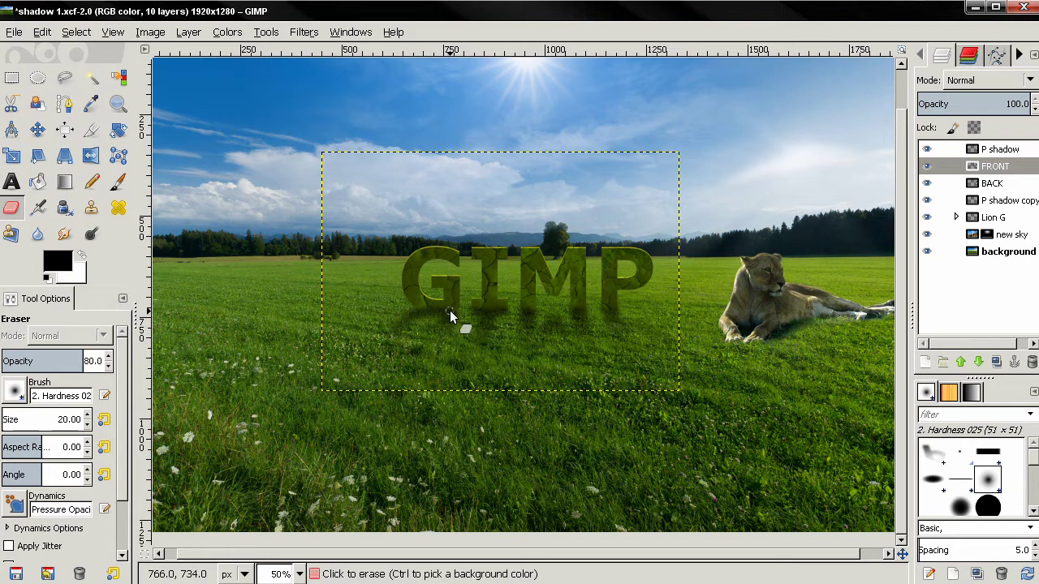
pyautogui.moveTo(452, 310); pyautogui.dragTo(449, 328)
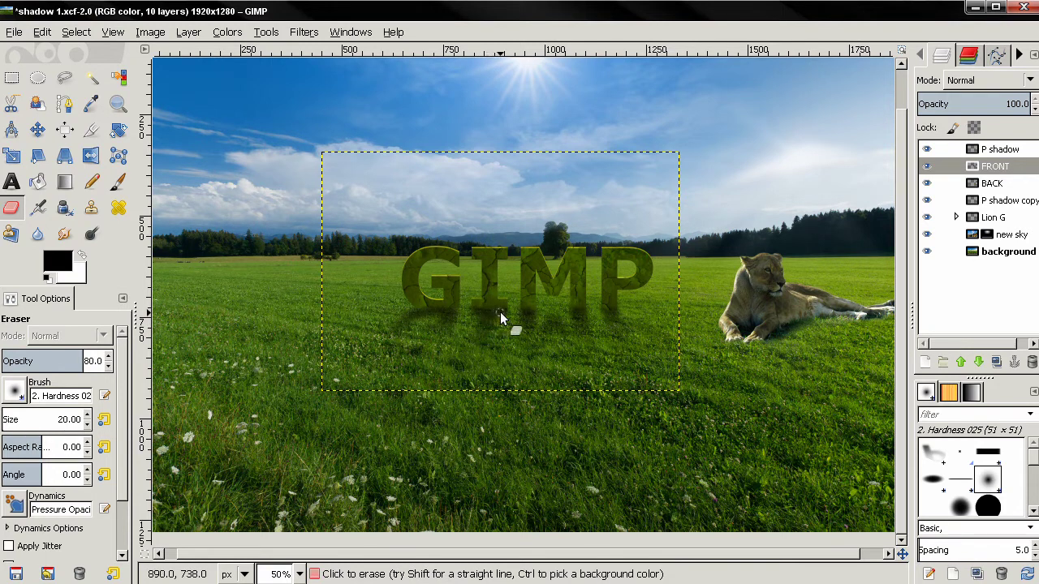
pyautogui.moveTo(500, 312)
pyautogui.mouseDown()
pyautogui.moveTo(500, 328)
pyautogui.moveTo(514, 331)
pyautogui.mouseUp()
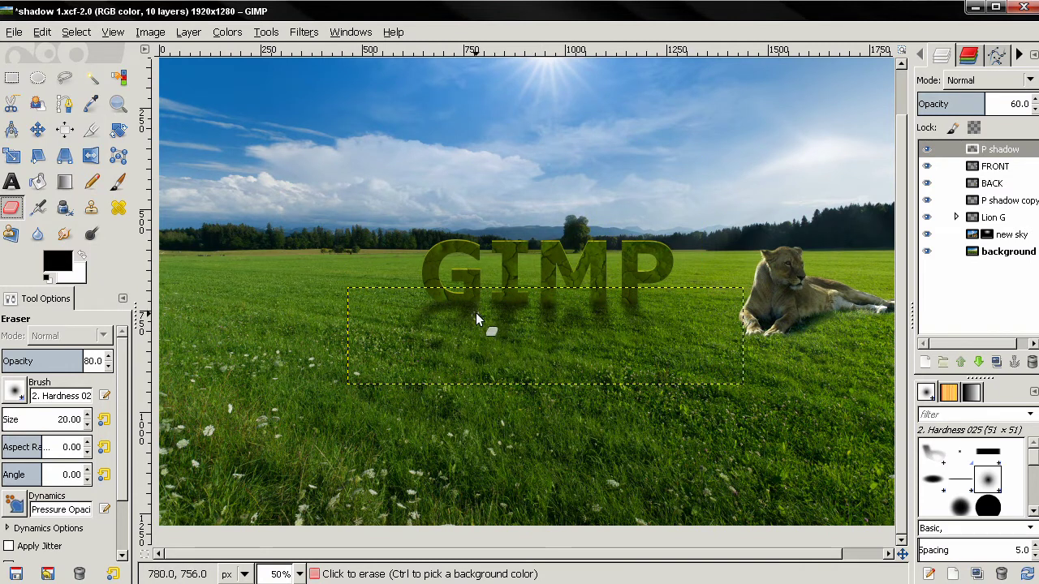
# - Set the Paintbrush to size 30 at 20% opacity and make P shadow the active layer
pyautogui.click(118, 181)
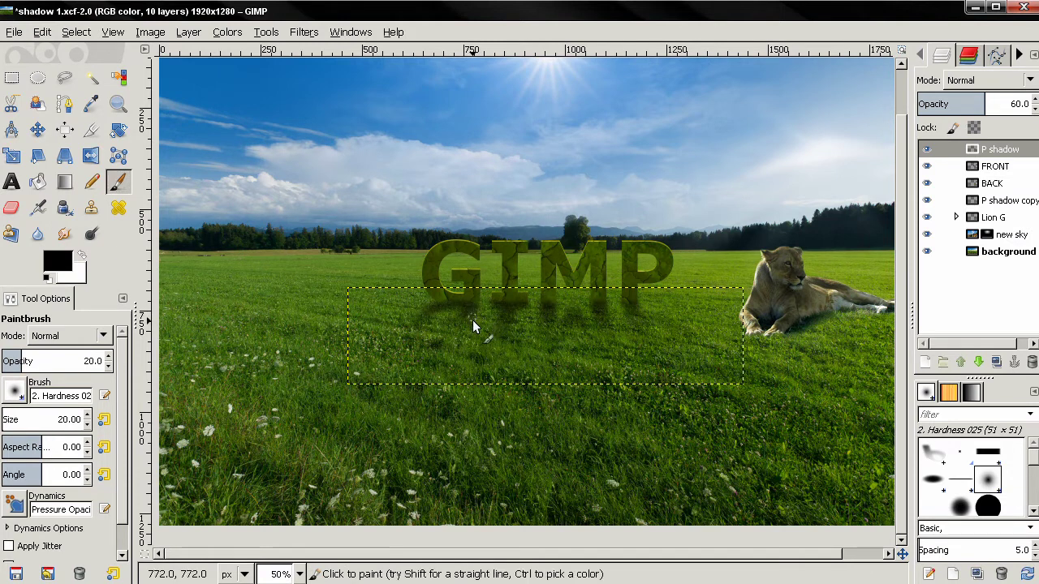
pyautogui.click(1003, 150)
pyautogui.click(986, 252)
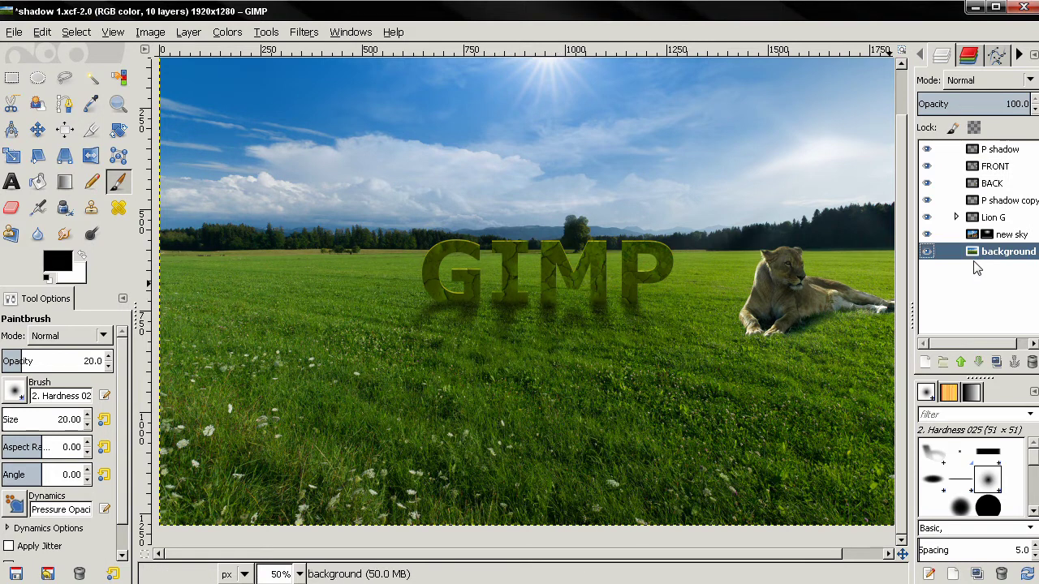
pyautogui.scroll(3, 720, 305)
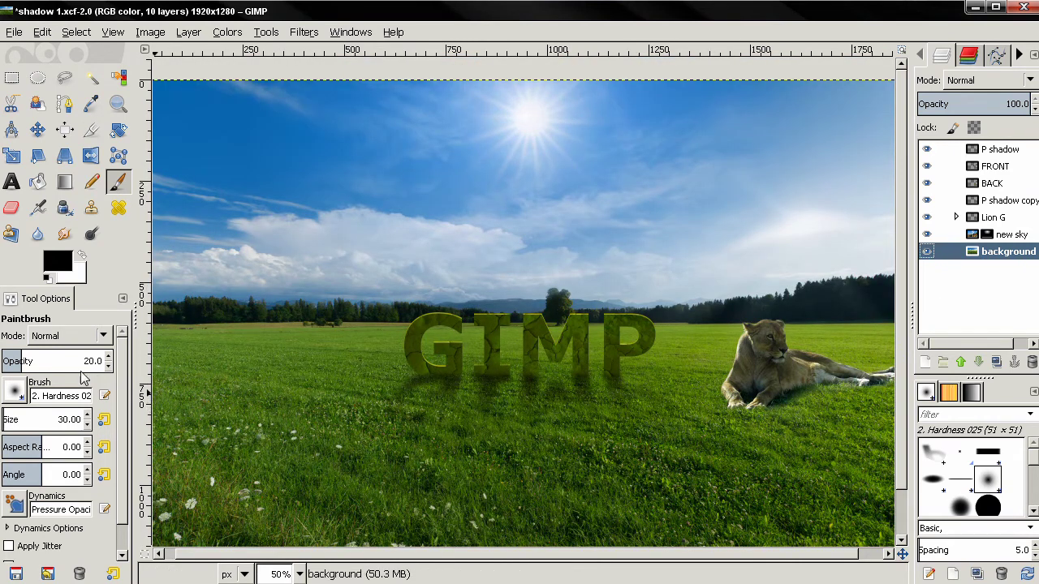
pyautogui.click(68, 419)
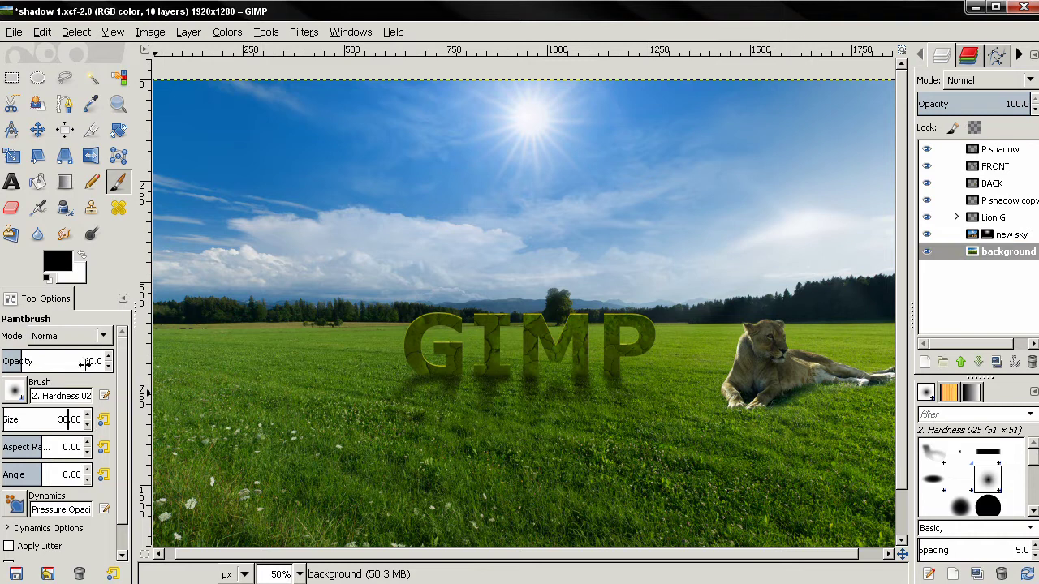
pyautogui.click(1000, 149)
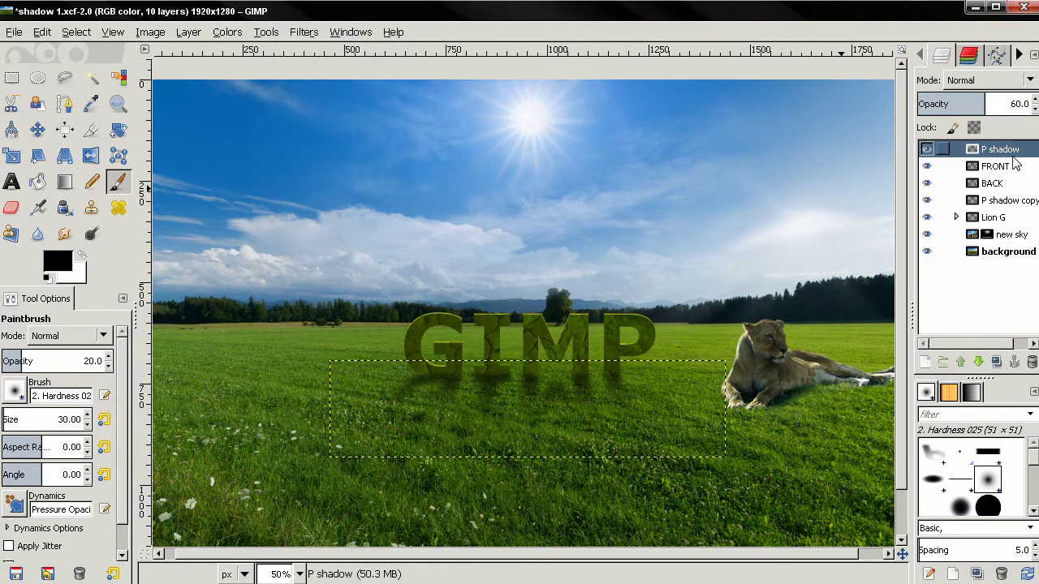
# - Paint soft black strokes under the G and I on the P shadow layer, then deselect all
pyautogui.click(428, 374)
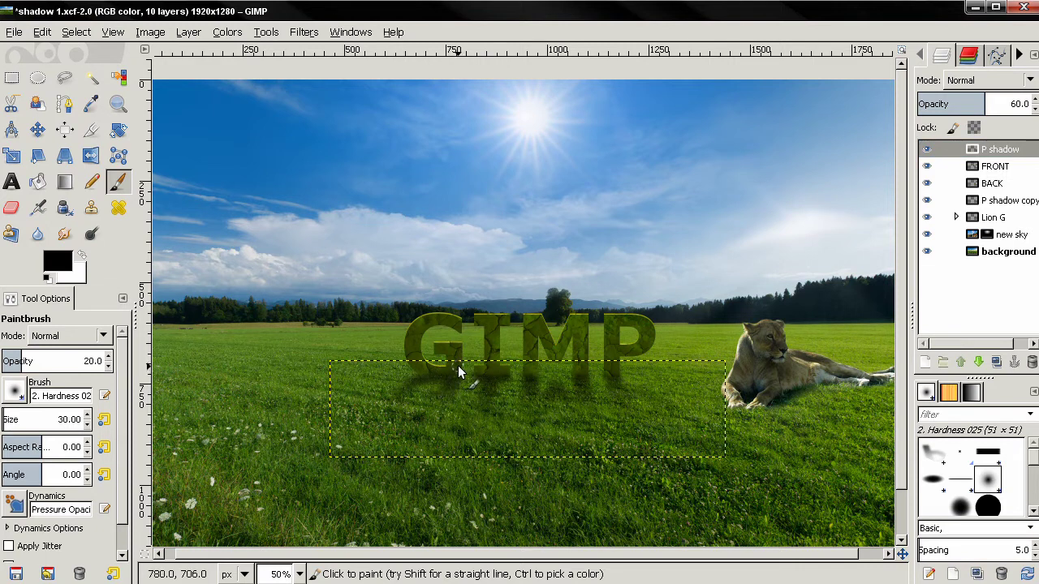
pyautogui.moveTo(438, 376); pyautogui.dragTo(503, 381)
pyautogui.press('ctrl')
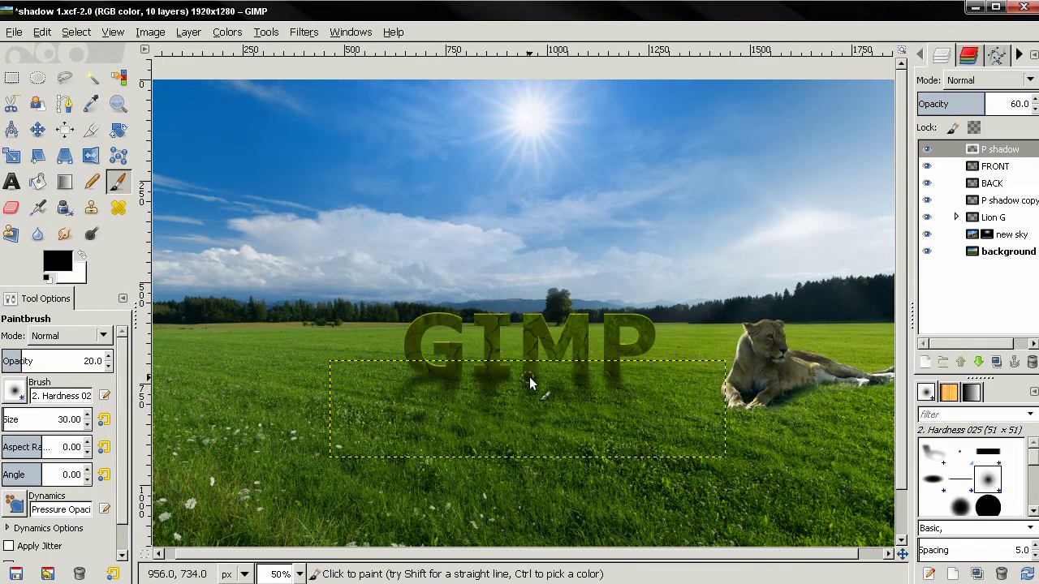
pyautogui.hotkey('ctrl', 'shift', 'a')
pyautogui.click(1007, 252)
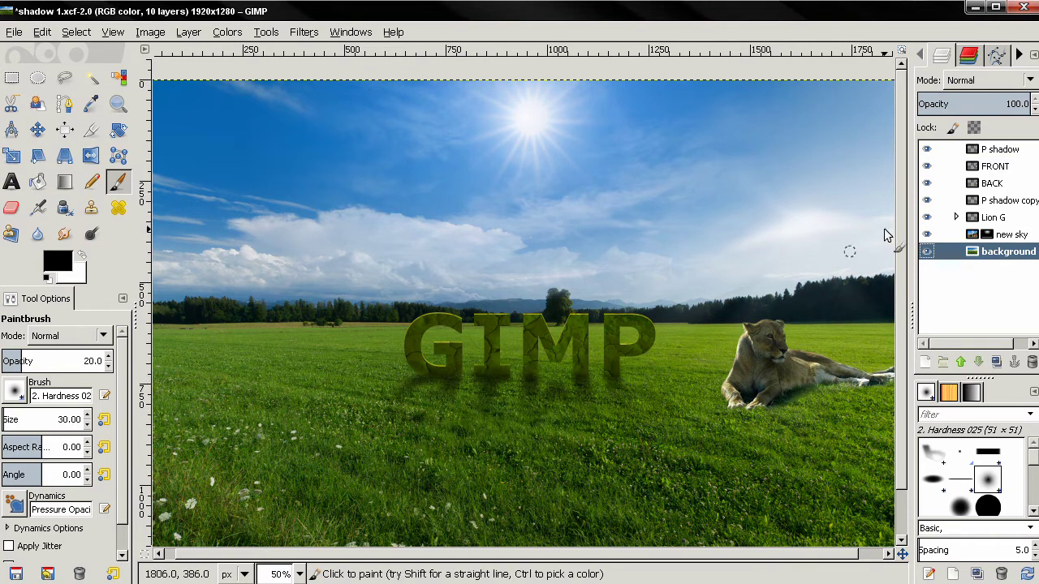
pyautogui.click(1006, 201)
# - Softly erase across the P shadow copy with a size-148 eraser at 10% opacity
pyautogui.click(12, 209)
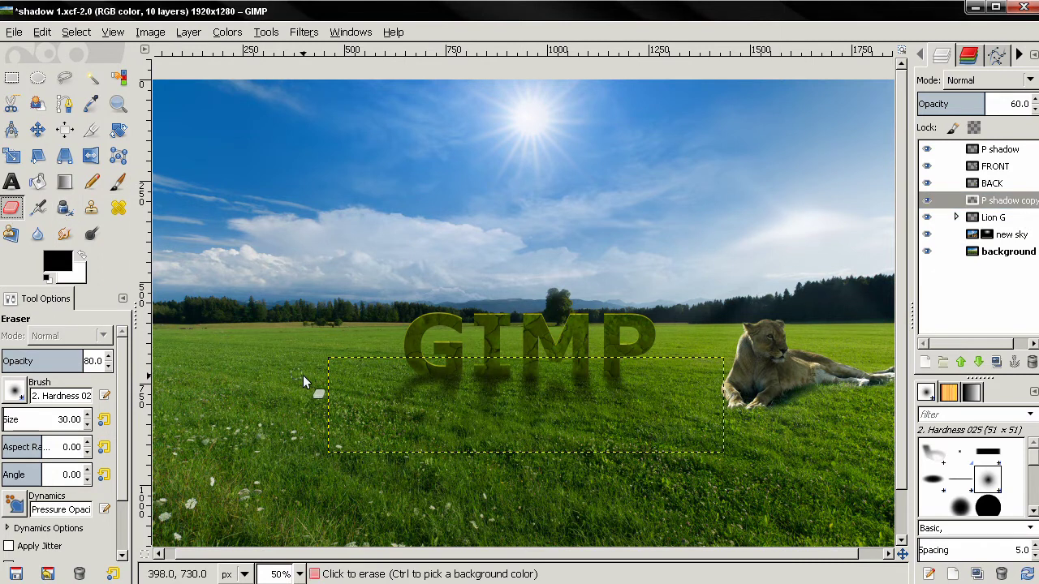
pyautogui.press(']')
pyautogui.press(']')
pyautogui.press(']')
pyautogui.press(']')
pyautogui.press(']')
pyautogui.press(']')
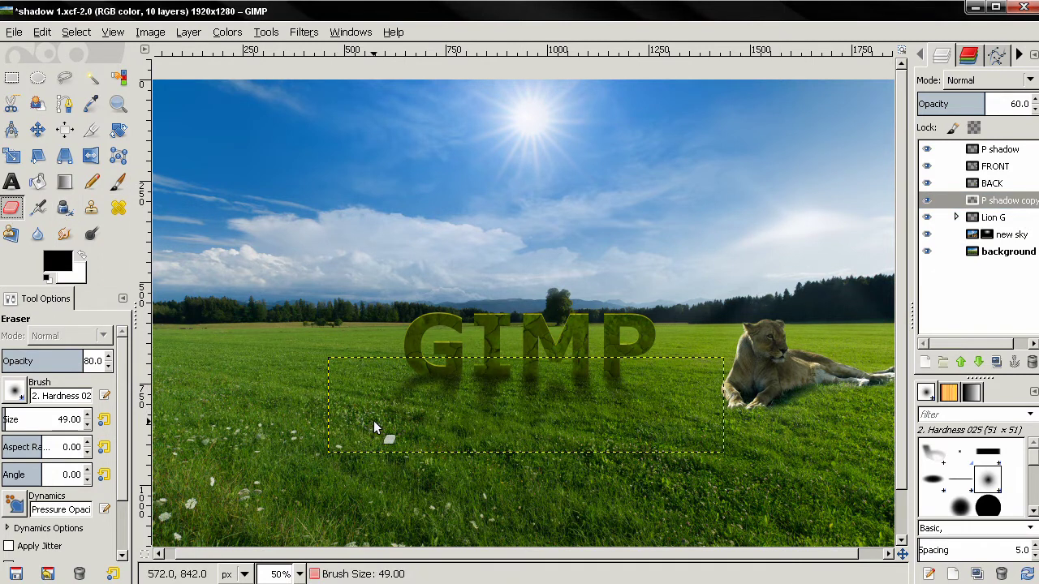
pyautogui.press(']')
pyautogui.press(']')
pyautogui.press(']')
pyautogui.press(']')
pyautogui.press(']')
pyautogui.press(']')
pyautogui.press(']')
pyautogui.press(']')
pyautogui.press(']')
pyautogui.press(']')
pyautogui.press(']')
pyautogui.press(']')
pyautogui.press(']')
pyautogui.press(']')
pyautogui.press(']')
pyautogui.press(']')
pyautogui.press(']')
pyautogui.press(']')
pyautogui.press(']')
pyautogui.press(']')
pyautogui.press(']')
pyautogui.press(']')
pyautogui.press(']')
pyautogui.press(']')
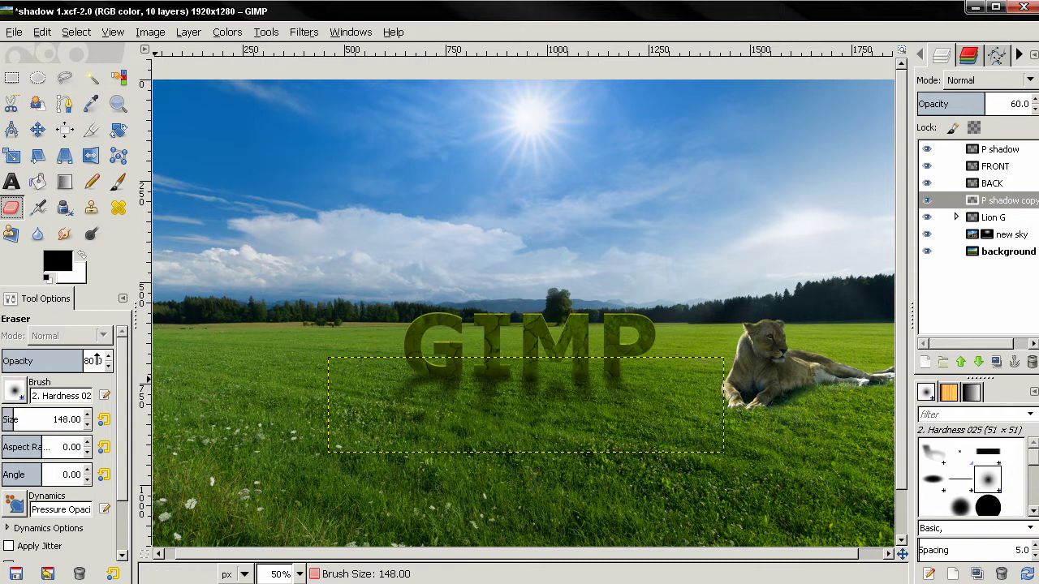
pyautogui.moveTo(98, 361); pyautogui.dragTo(13, 361)
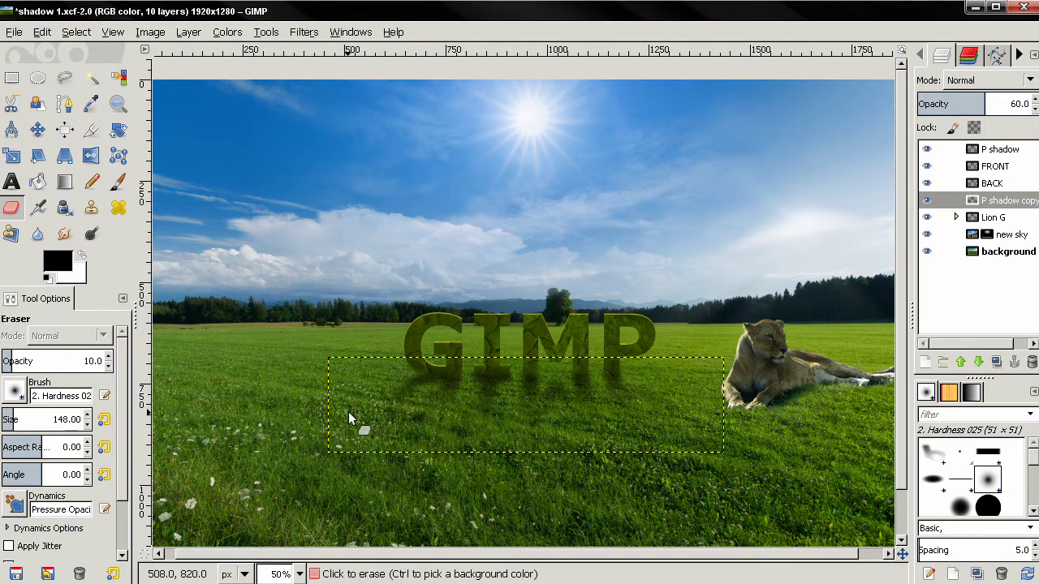
pyautogui.moveTo(649, 431); pyautogui.dragTo(633, 441)
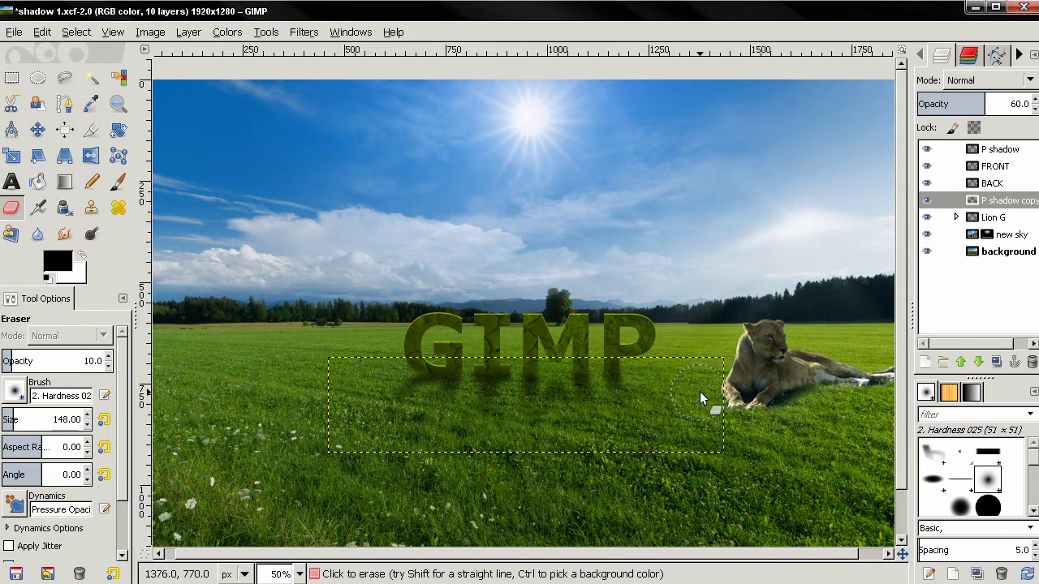
pyautogui.click(1006, 149)
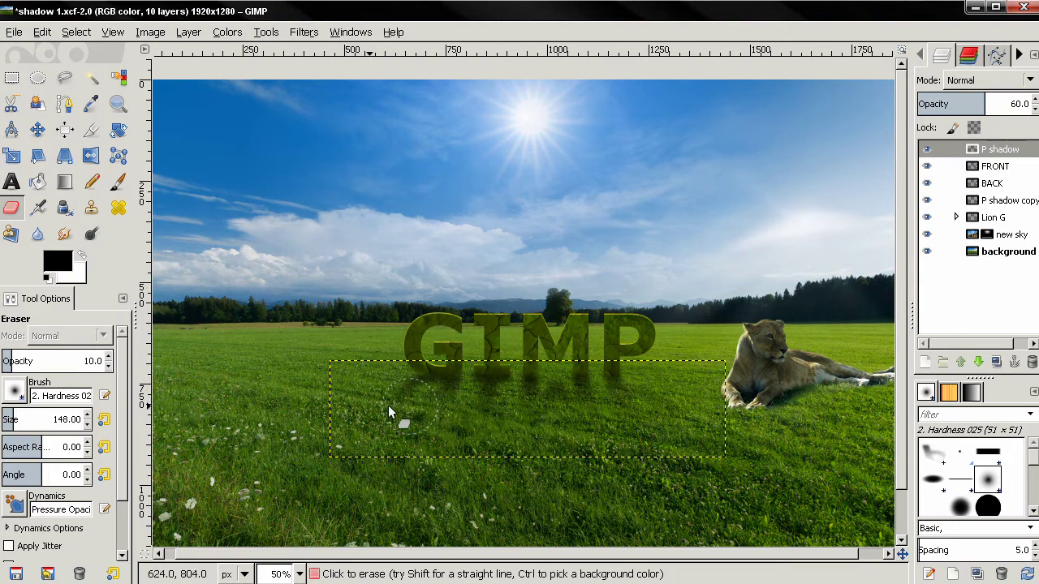
# - Switch between the background and P shadow layers and zoom out and back in to inspect the shadow
pyautogui.click(991, 252)
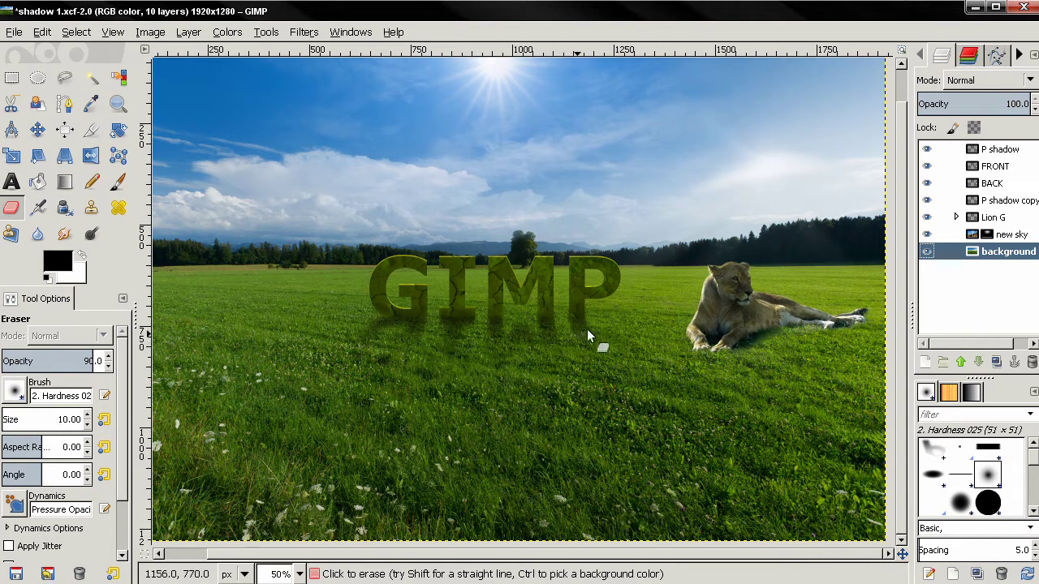
pyautogui.click(1000, 149)
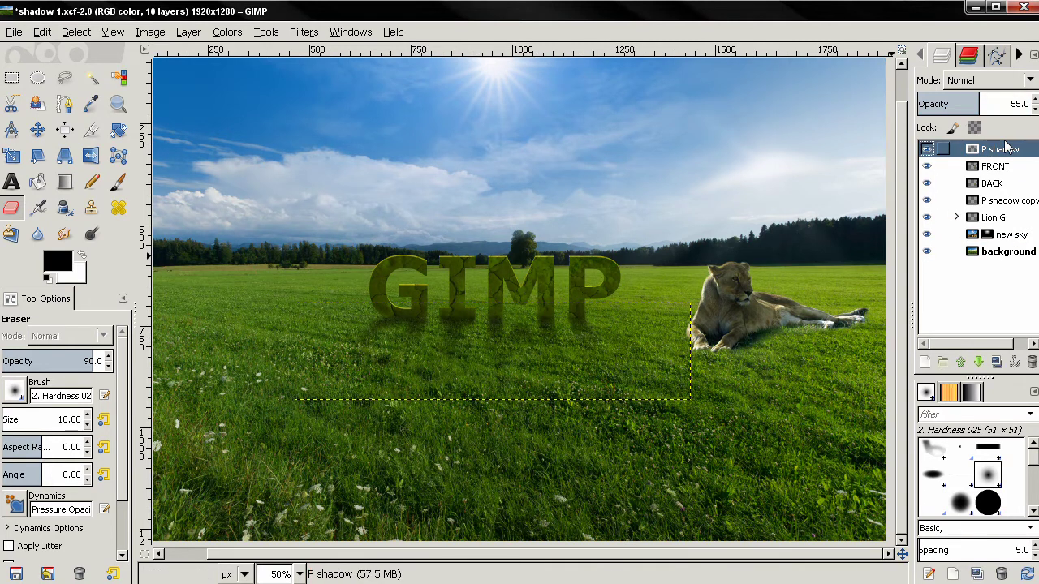
pyautogui.click(1006, 255)
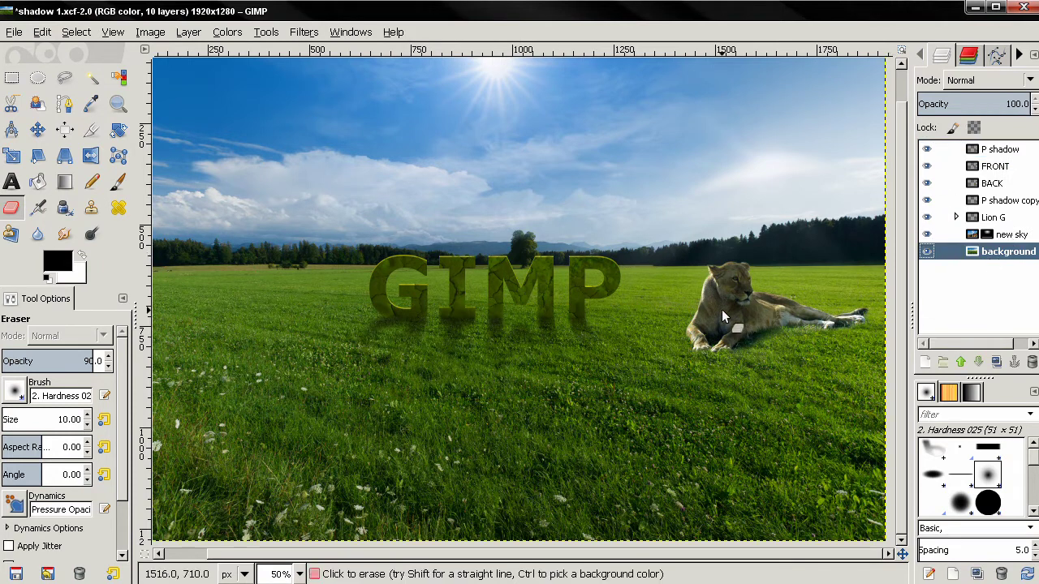
pyautogui.press('-')
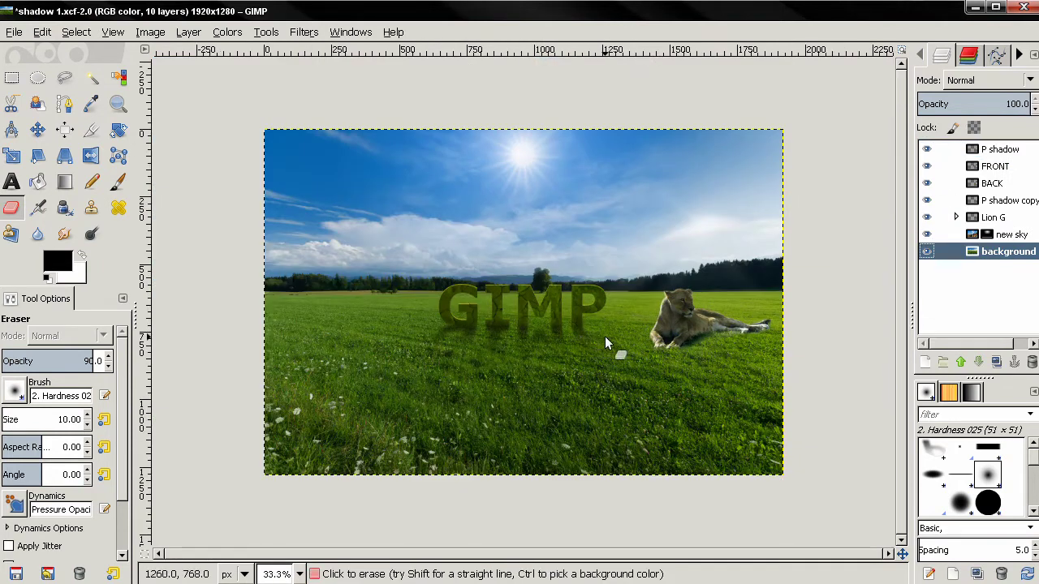
pyautogui.press('+')
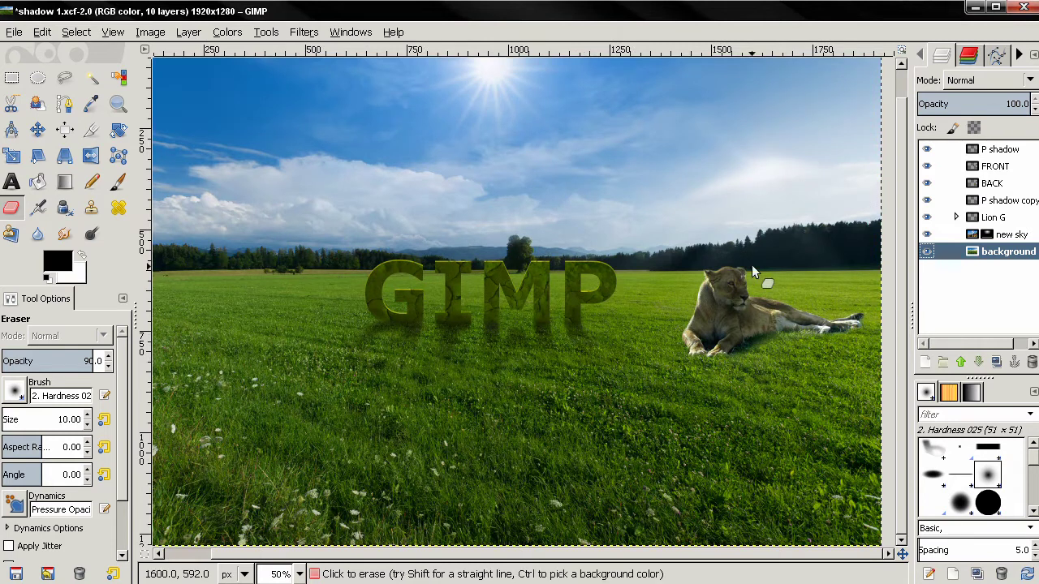
# - Set the P shadow layer's opacity to 60, then reselect the background layer and zoom out
pyautogui.click(1007, 155)
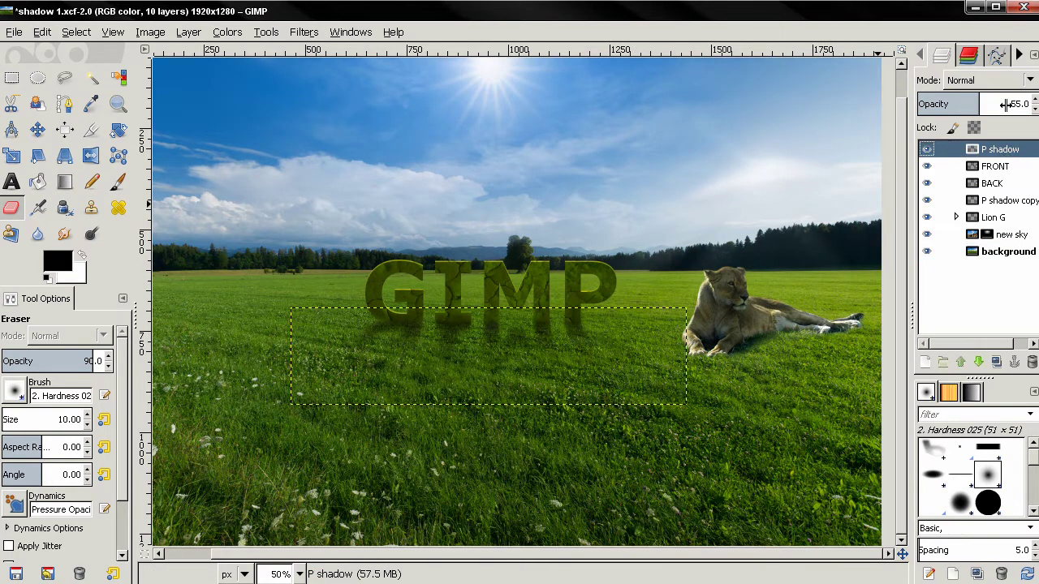
pyautogui.click(1017, 103)
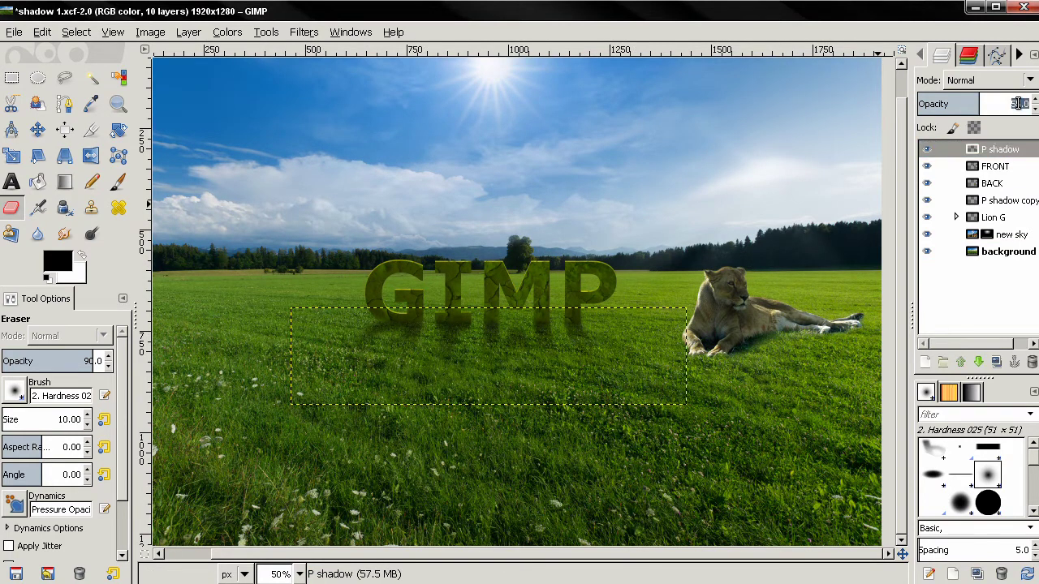
pyautogui.write('60')
pyautogui.press('Return')
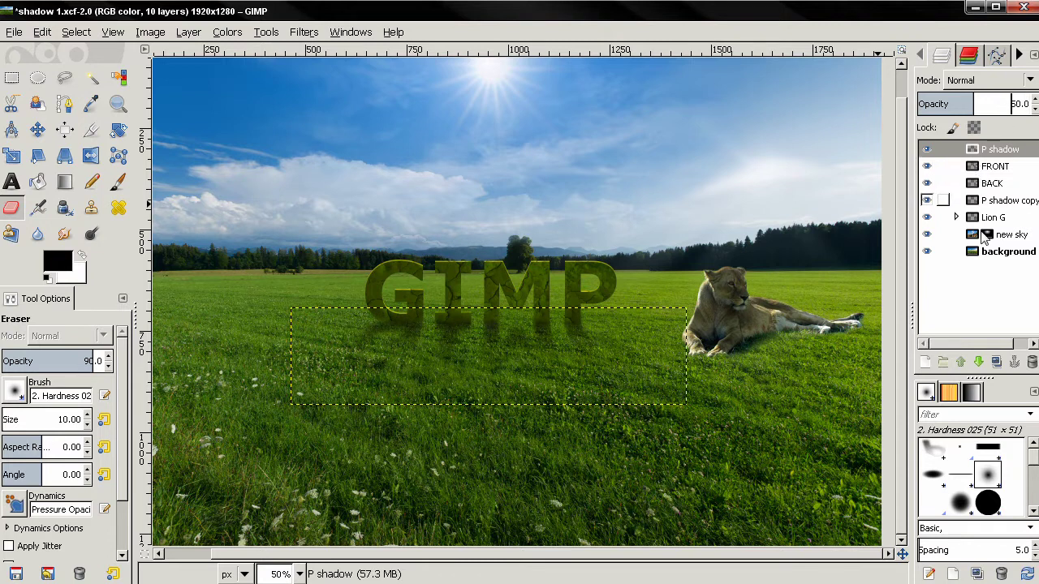
pyautogui.click(990, 252)
pyautogui.press('-')
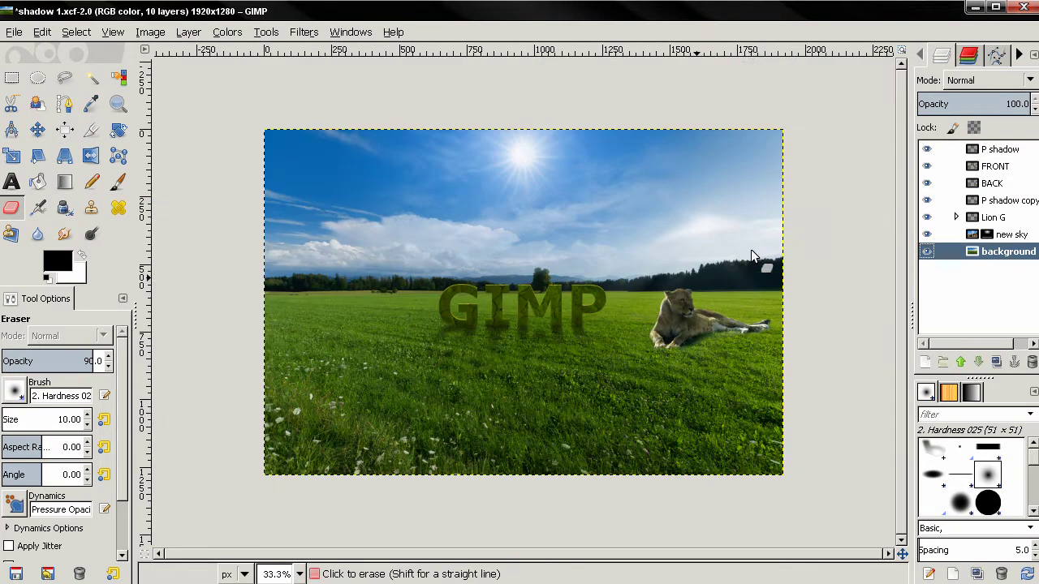